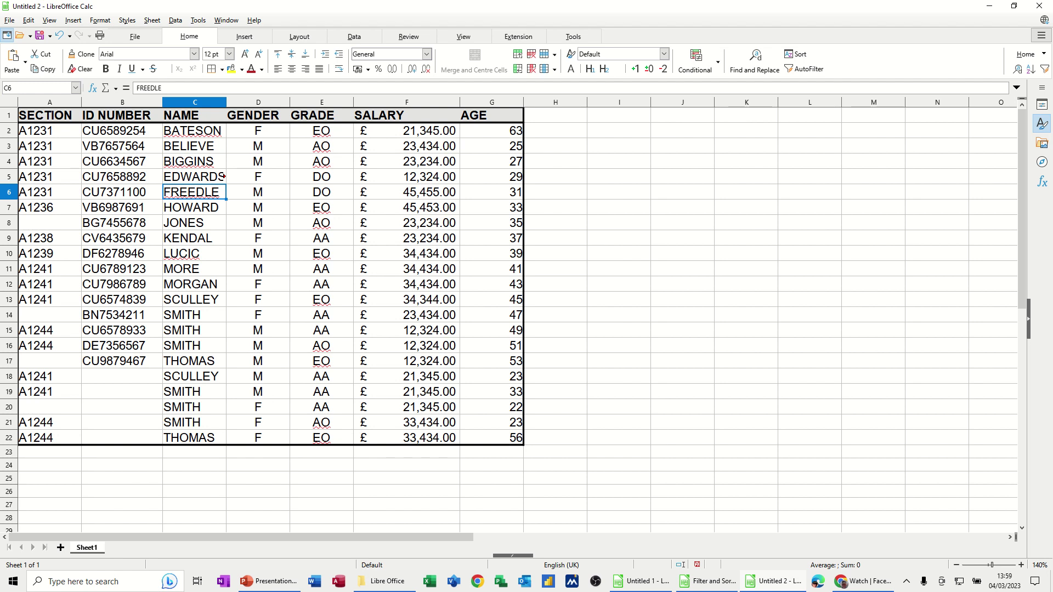
Start a new pivot table from the staff data range A1:G22 through the Data menu
key("Right")
key("Down")
key("Down")
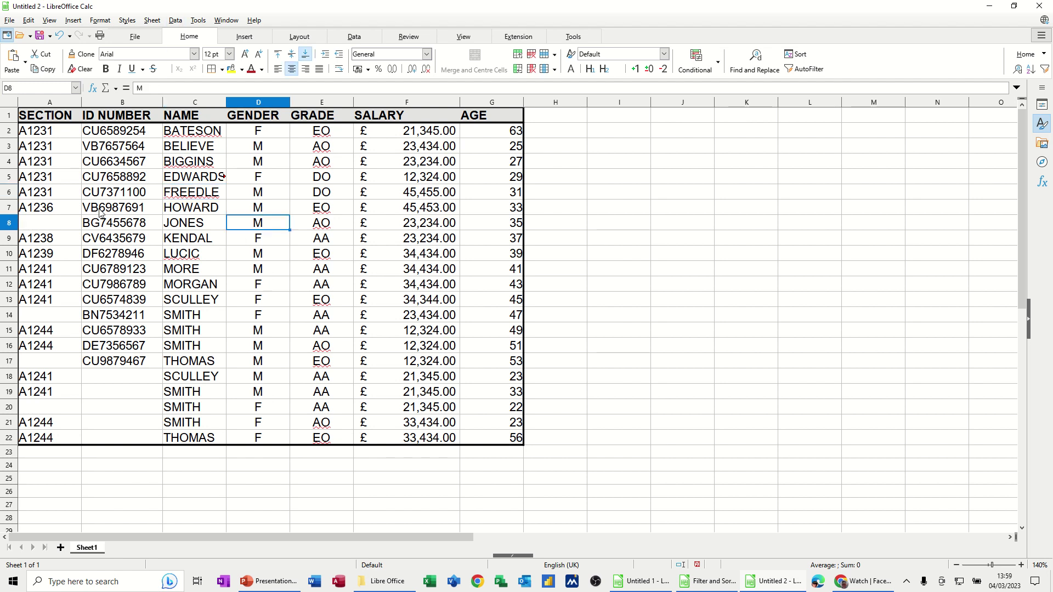
left_click(175, 20)
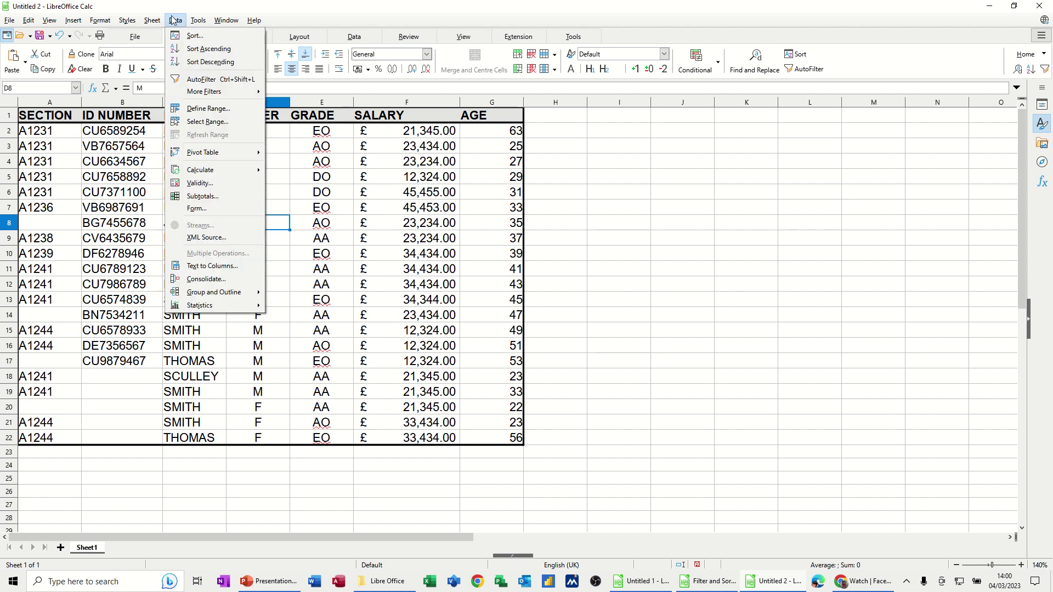
mouse_move(213, 155)
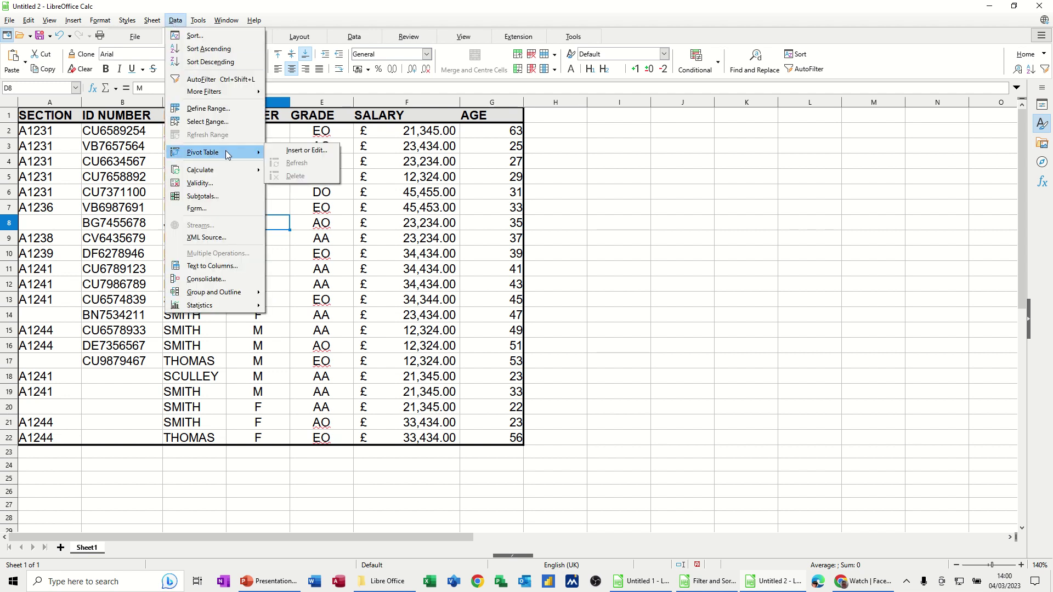
left_click(308, 150)
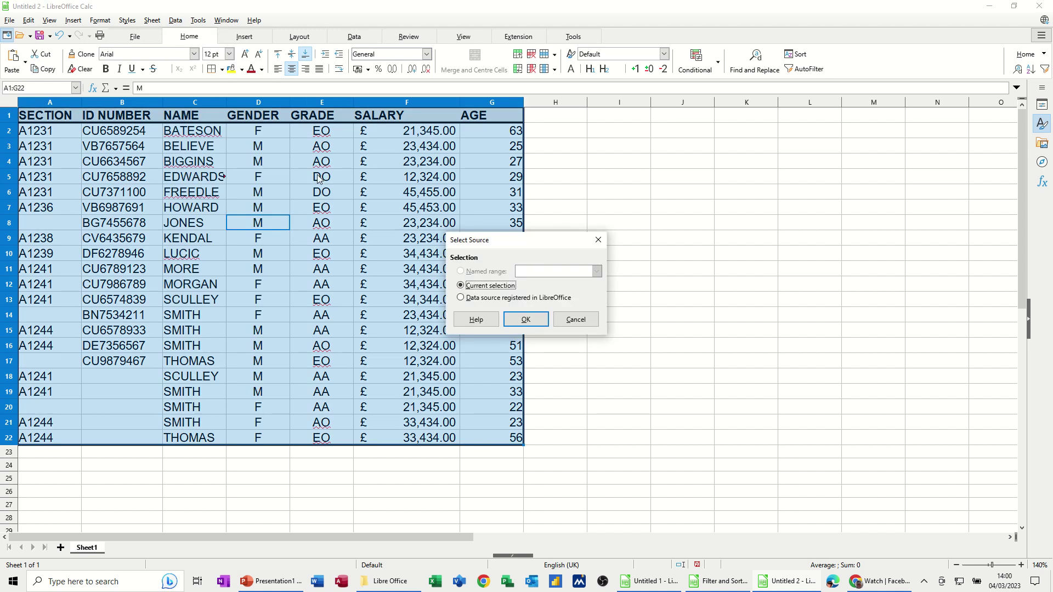
Lay out the pivot table with summed SALARY as data, GRADE as rows and GENDER as filter
left_click(521, 321)
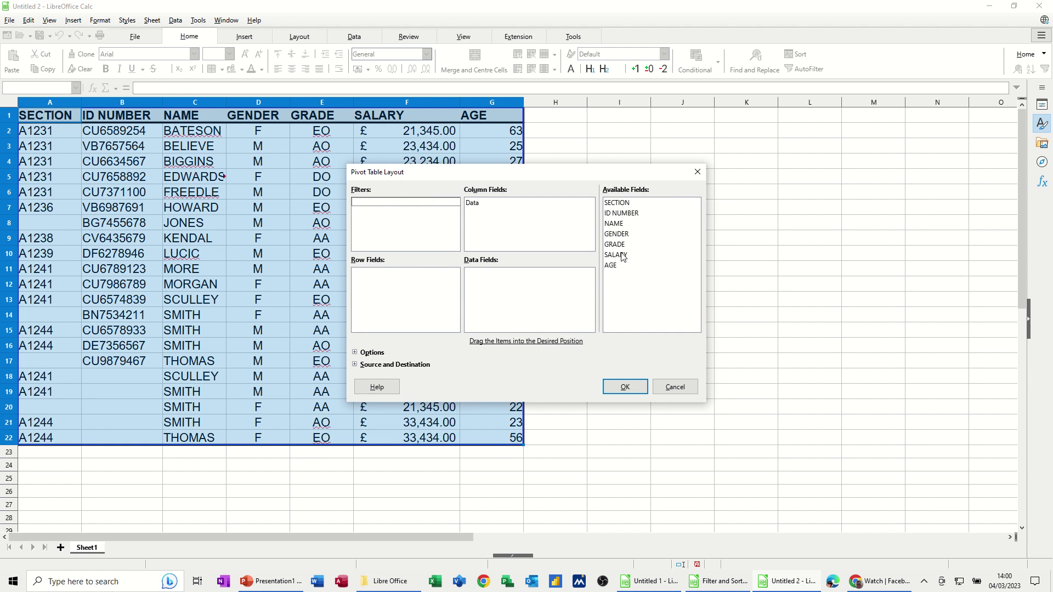
left_click_drag(623, 256, 522, 287)
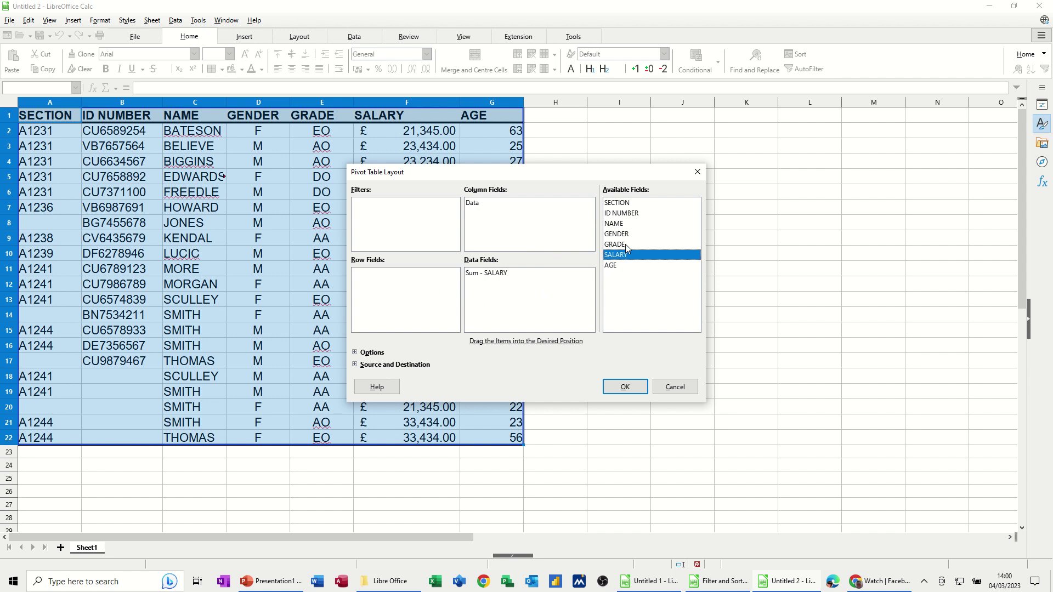
left_click_drag(625, 248, 457, 289)
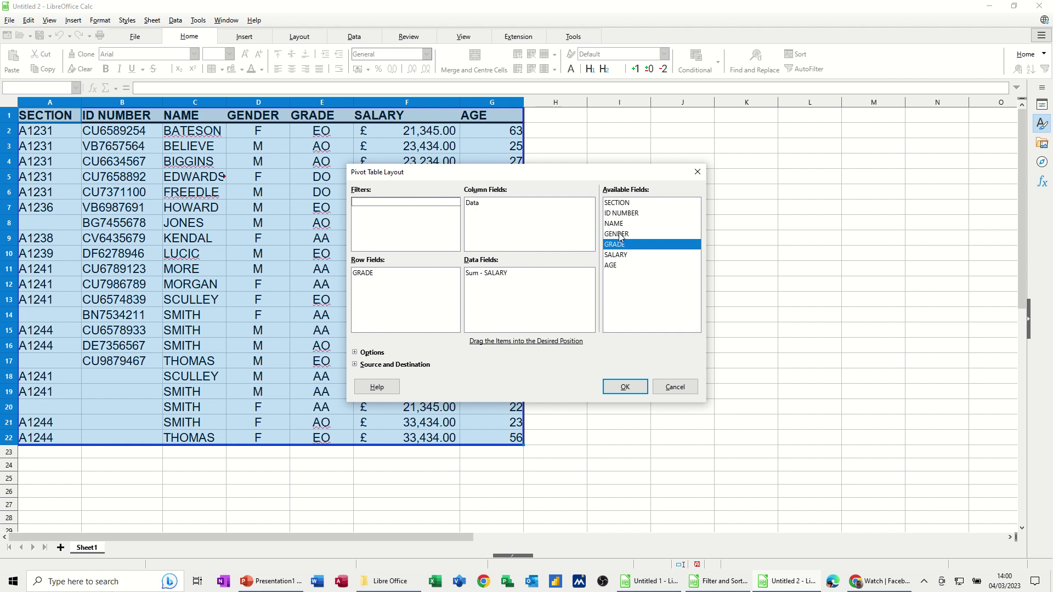
left_click_drag(620, 237, 366, 214)
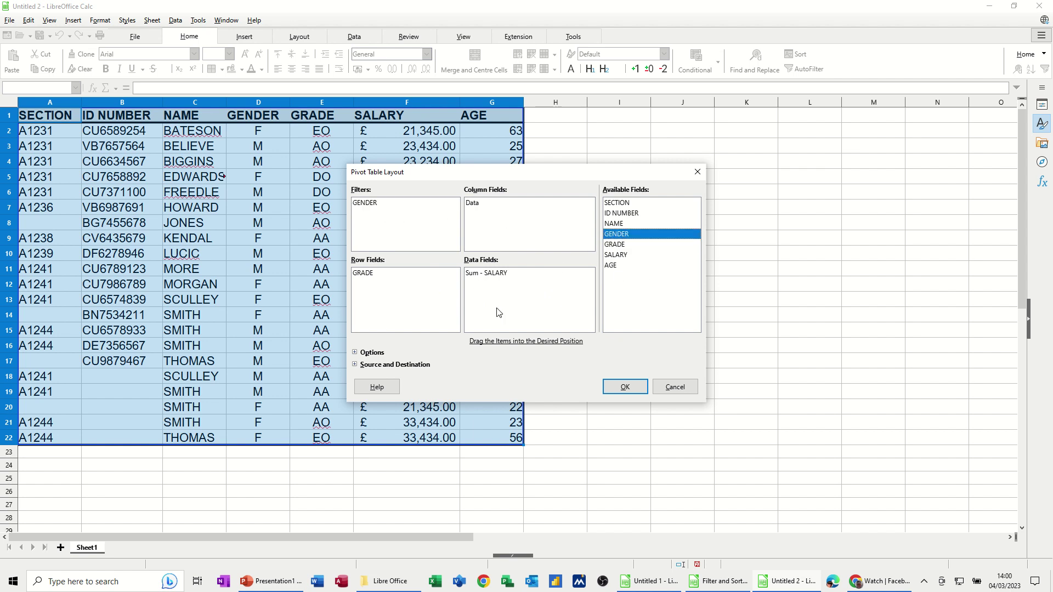
Create the pivot table and widen column B so the £546,668.00 total is readable
left_click(623, 387)
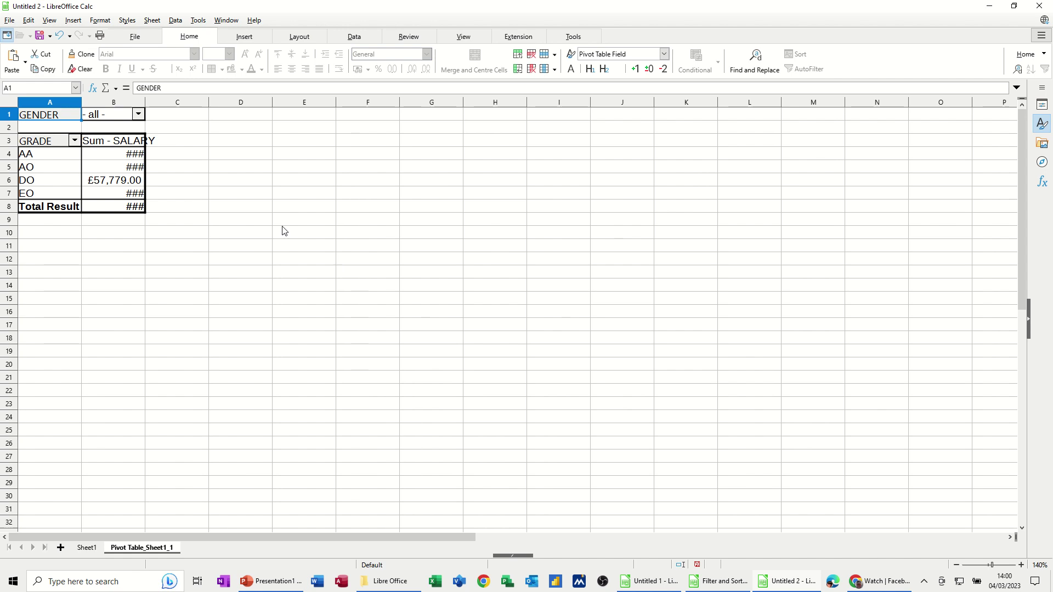
left_click_drag(145, 101, 175, 101)
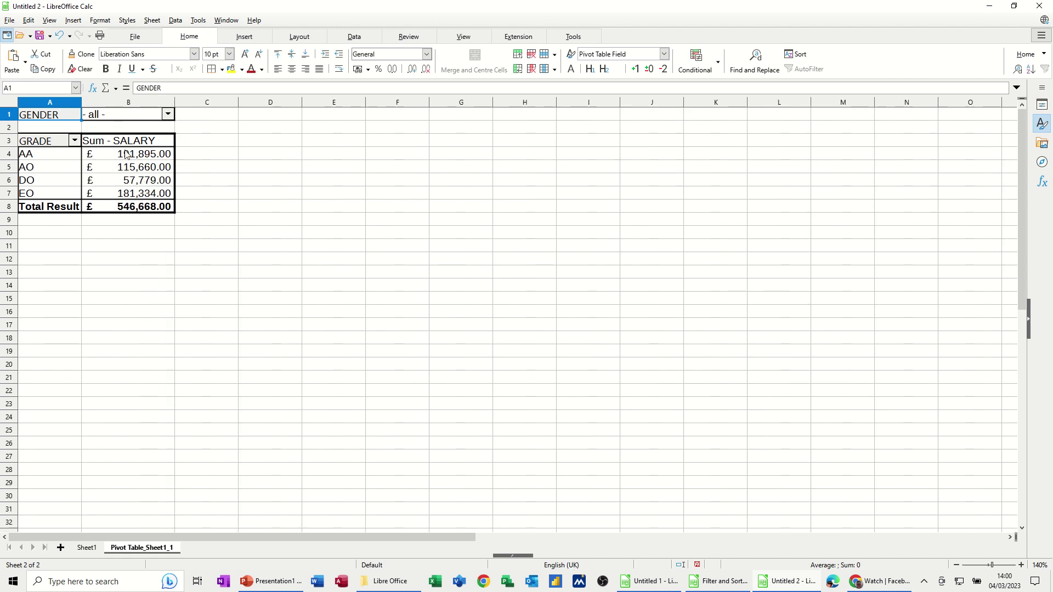
left_click(168, 115)
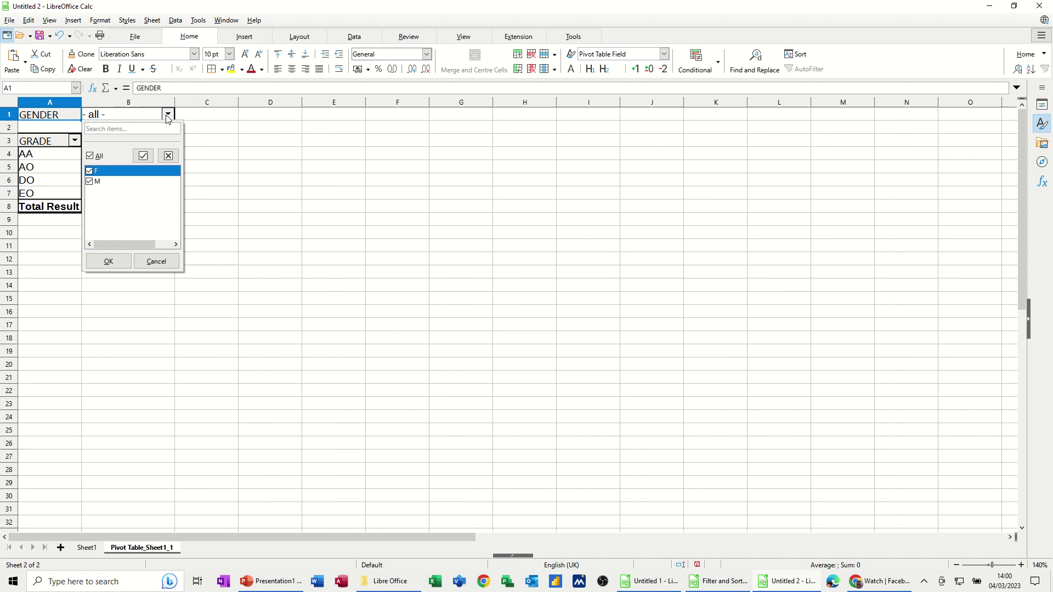
left_click(168, 115)
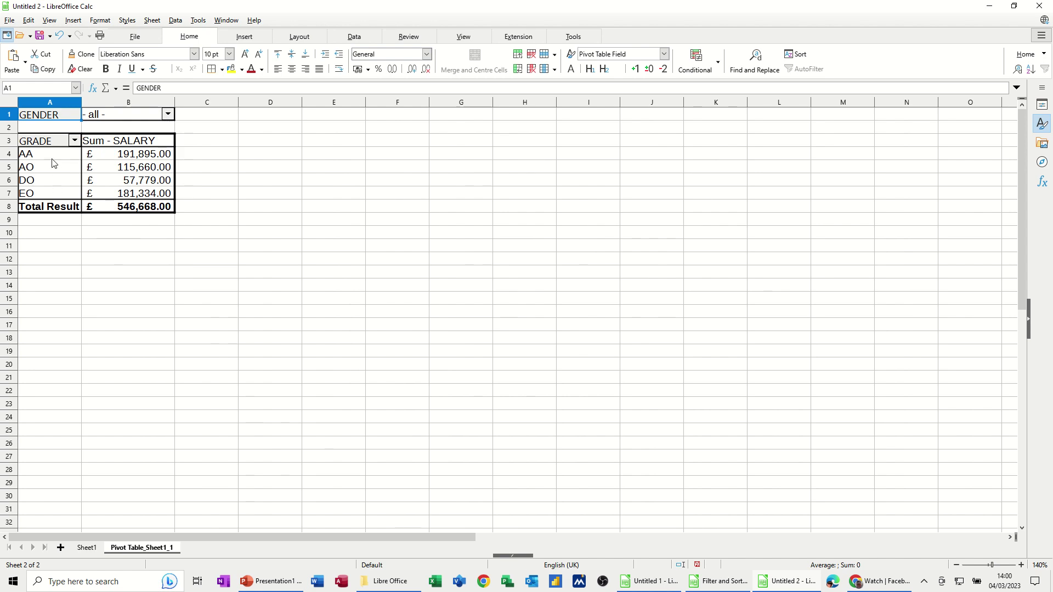
left_click(137, 167)
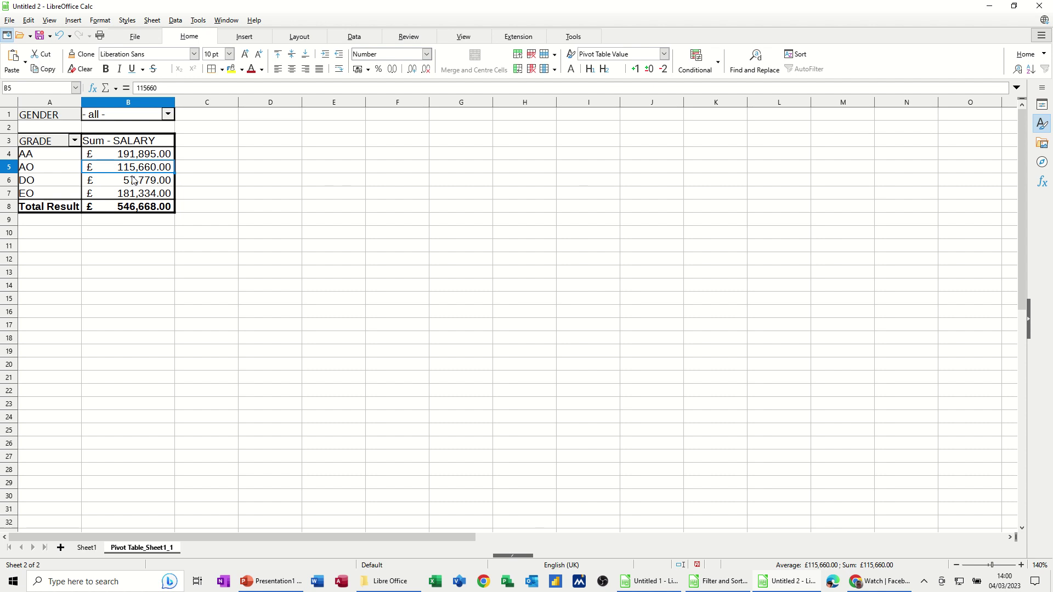
Insert a default column chart of salary totals for grades AA, AO, DO and EO
left_click(244, 37)
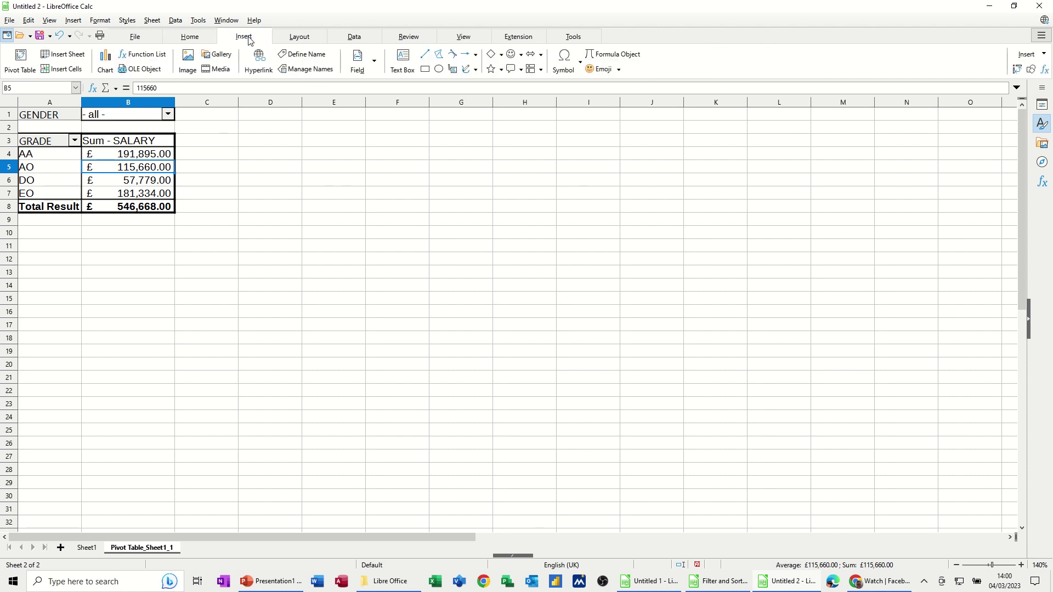
left_click(102, 59)
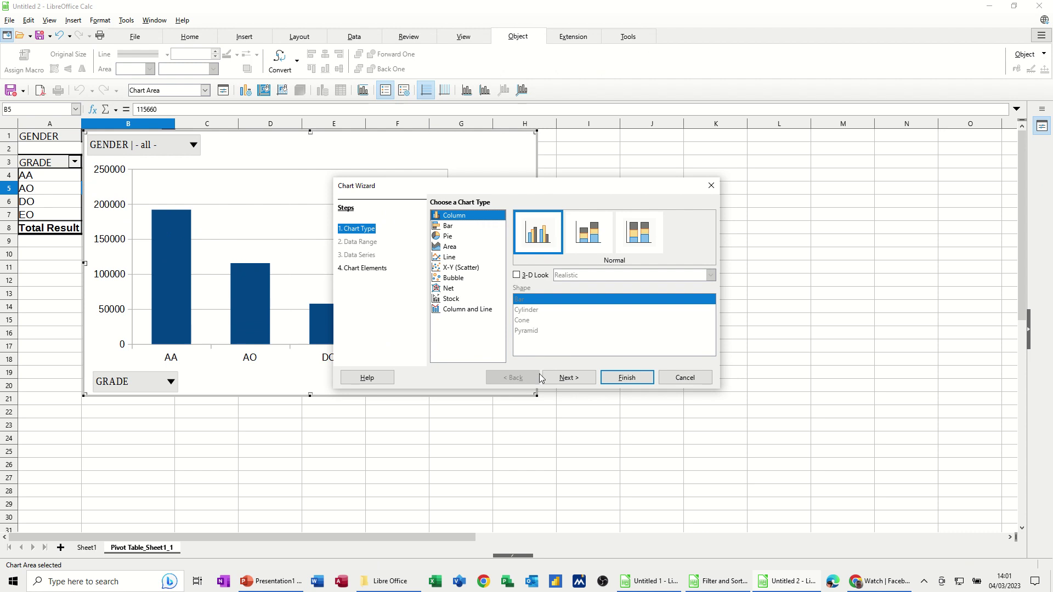
left_click(625, 378)
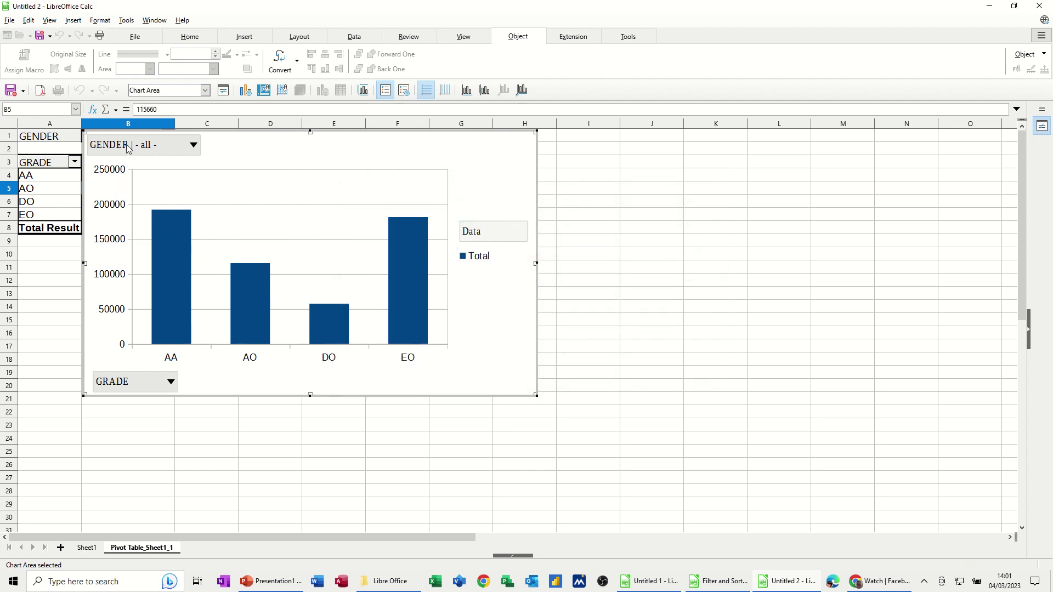
Move the pivot chart up beside the pivot table on its right
left_click(704, 257)
left_click_drag(510, 157, 704, 200)
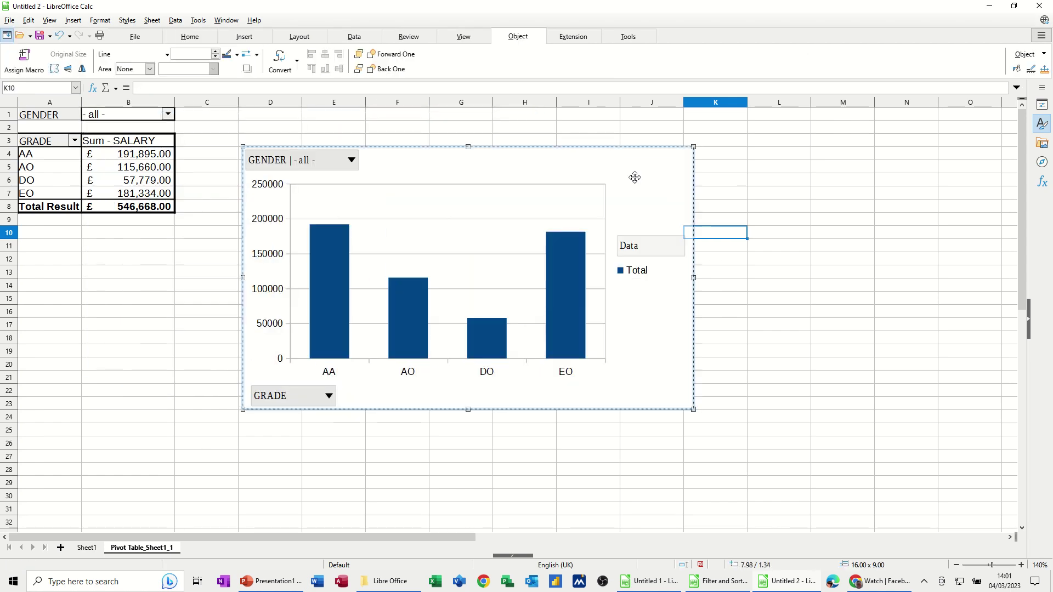
left_click_drag(634, 177, 577, 139)
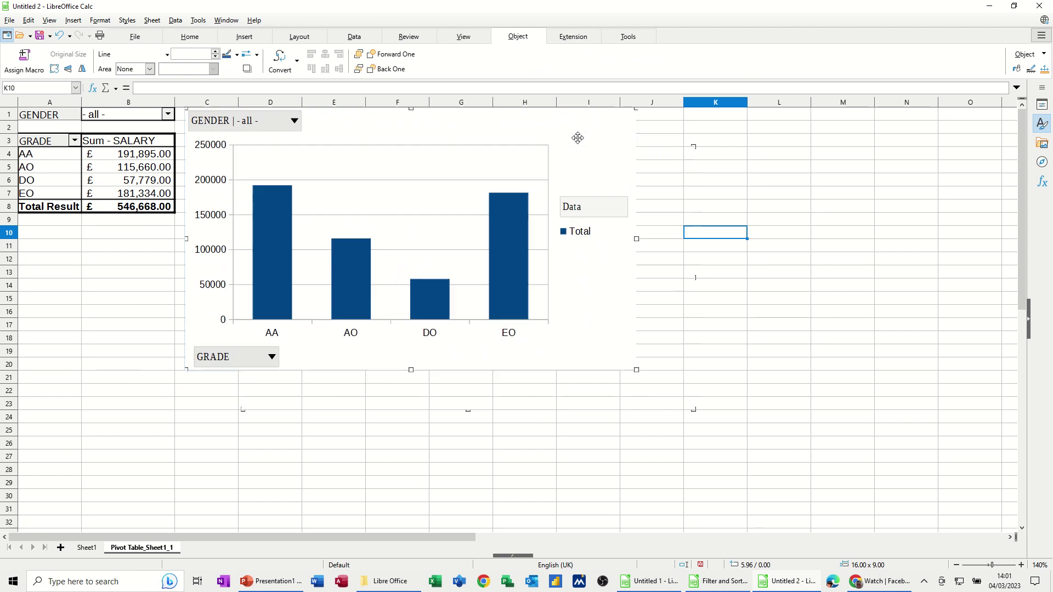
Add value labels to the chart's bars and delete the chart legend
double_click(609, 318)
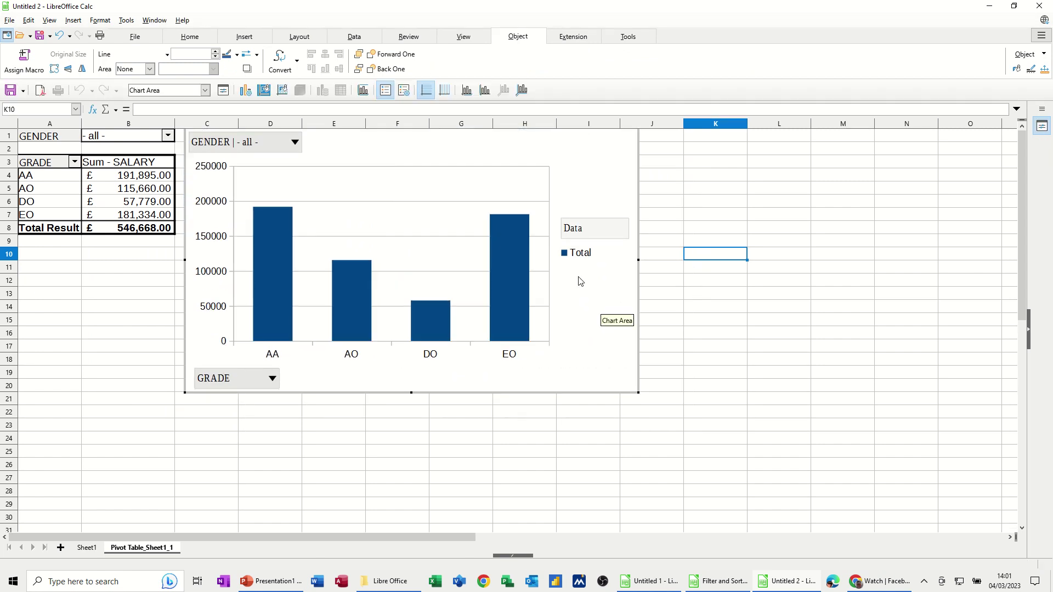
right_click(514, 269)
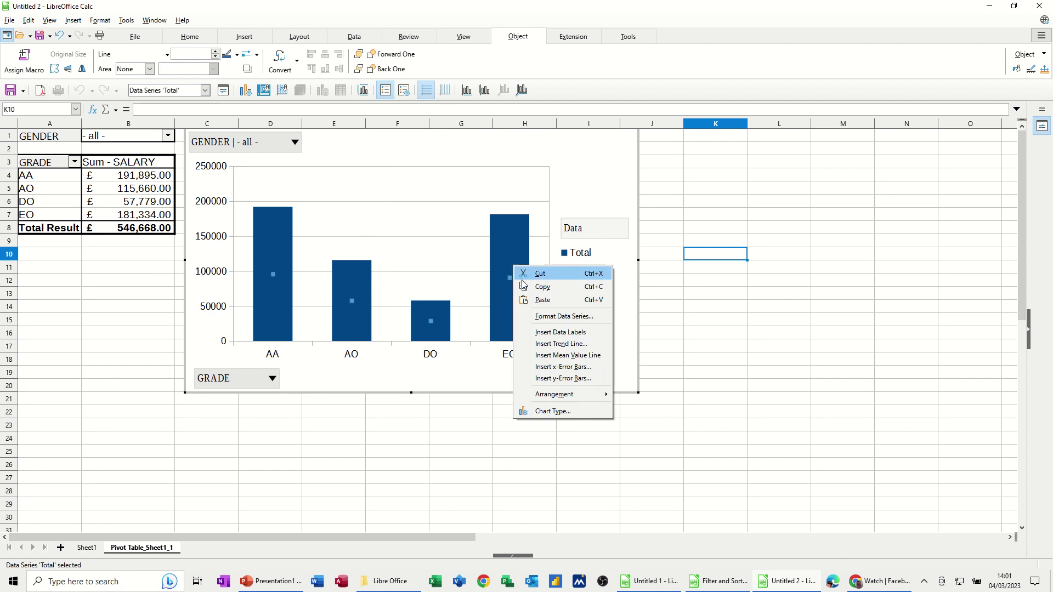
left_click(540, 334)
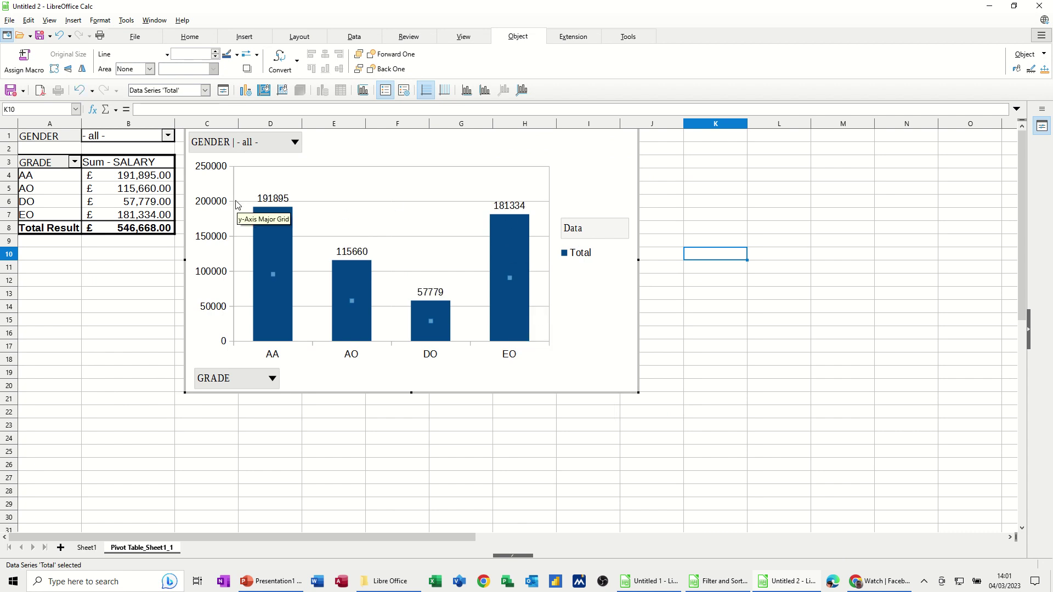
left_click(578, 253)
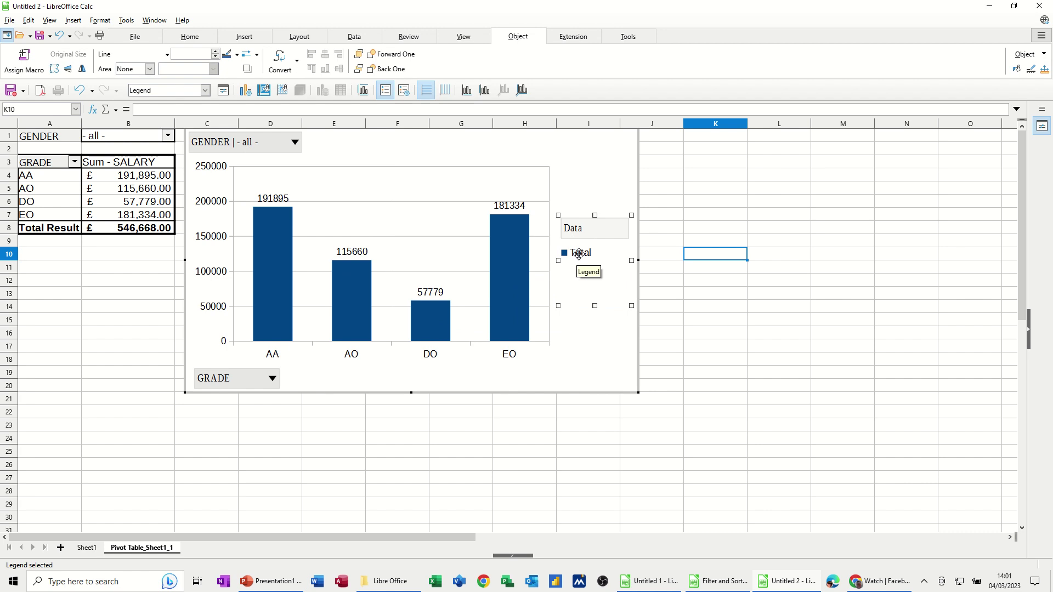
key("Delete")
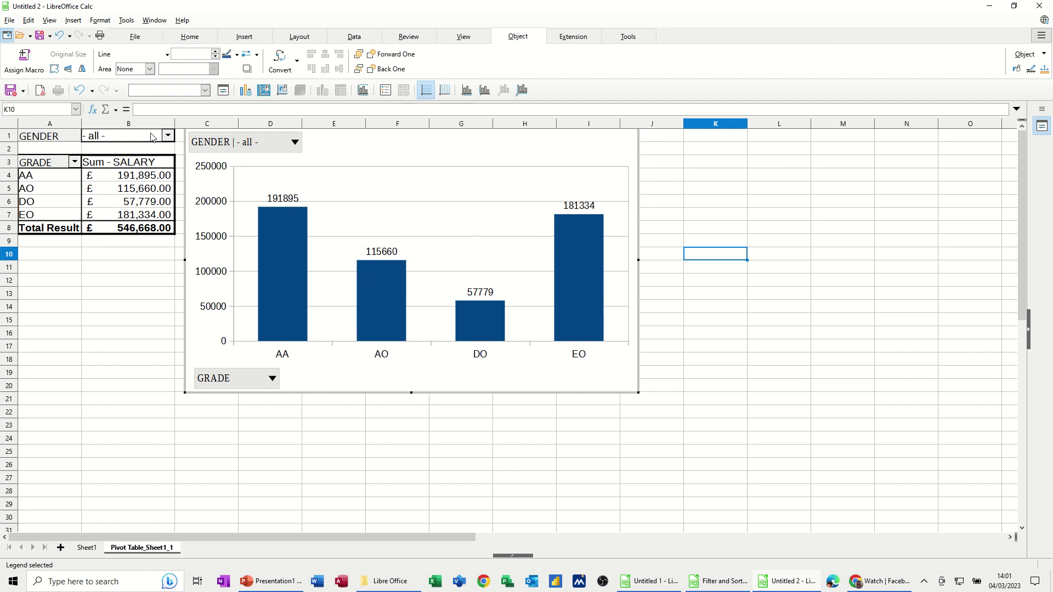
Filter the pivot table by GENDER to show only F by excluding M
left_click(169, 138)
left_click(168, 114)
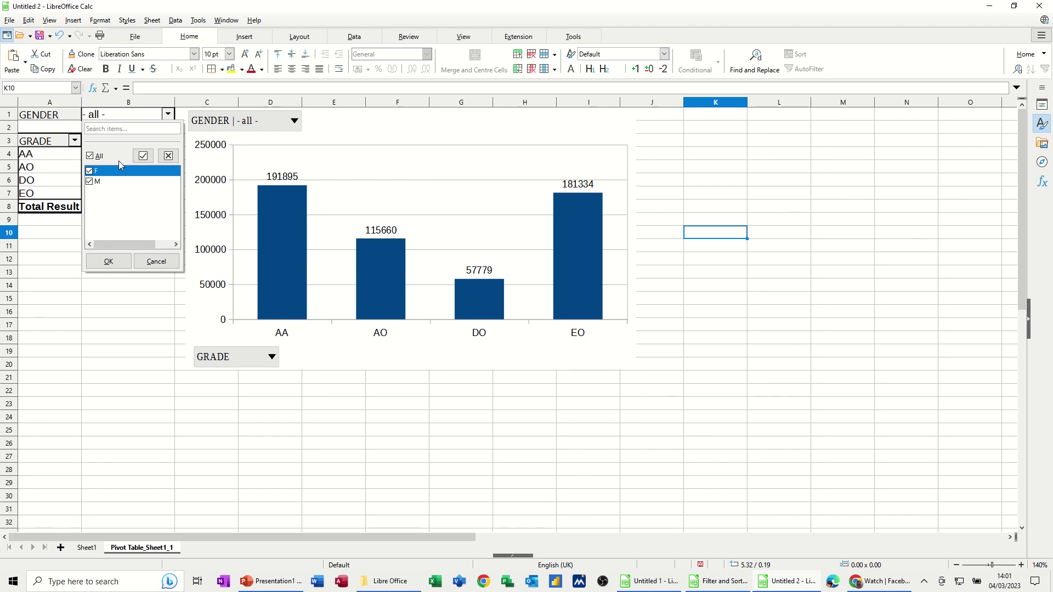
left_click(142, 157)
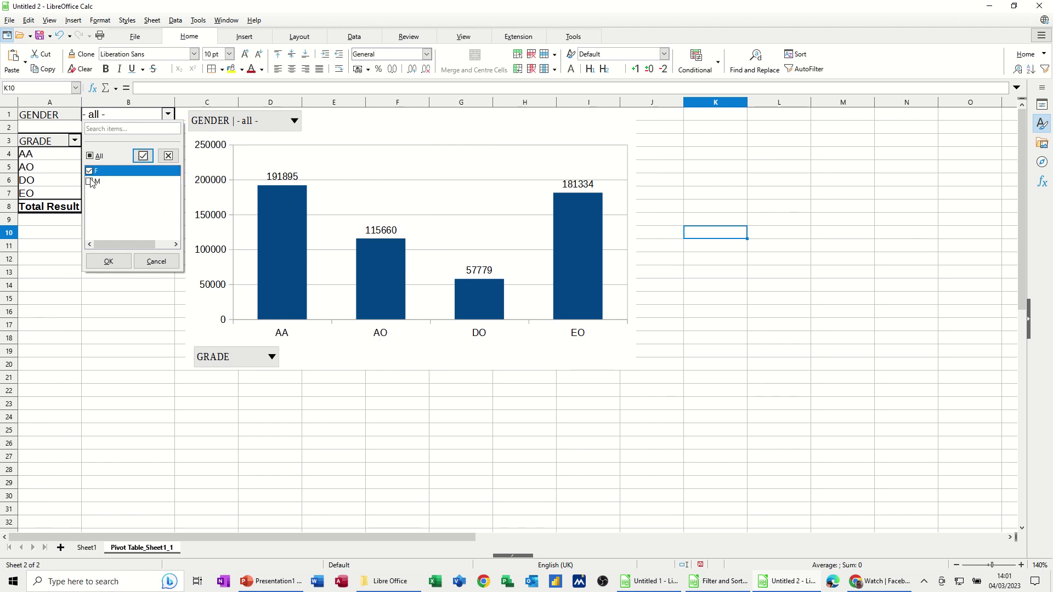
left_click(109, 261)
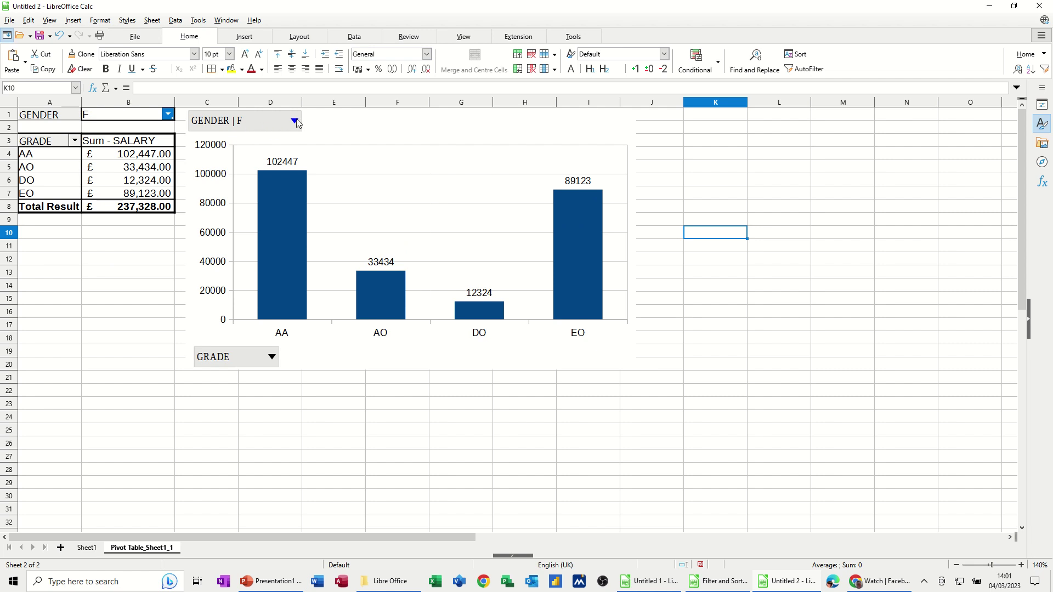
Set the chart's GENDER filter back to All to restore the £546,668.00 total
double_click(296, 122)
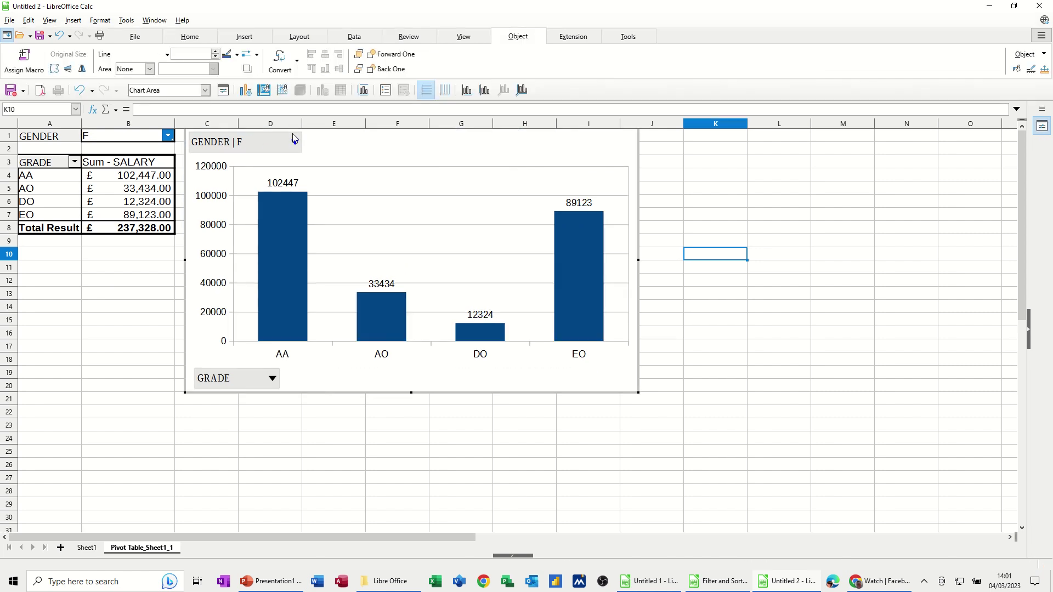
left_click(295, 144)
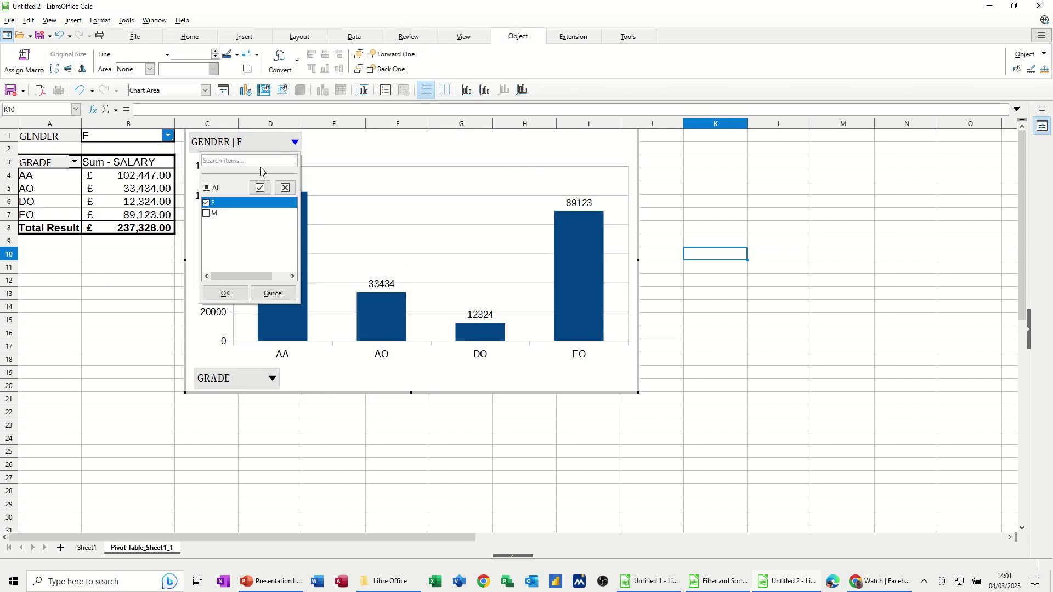
left_click(207, 188)
left_click(225, 292)
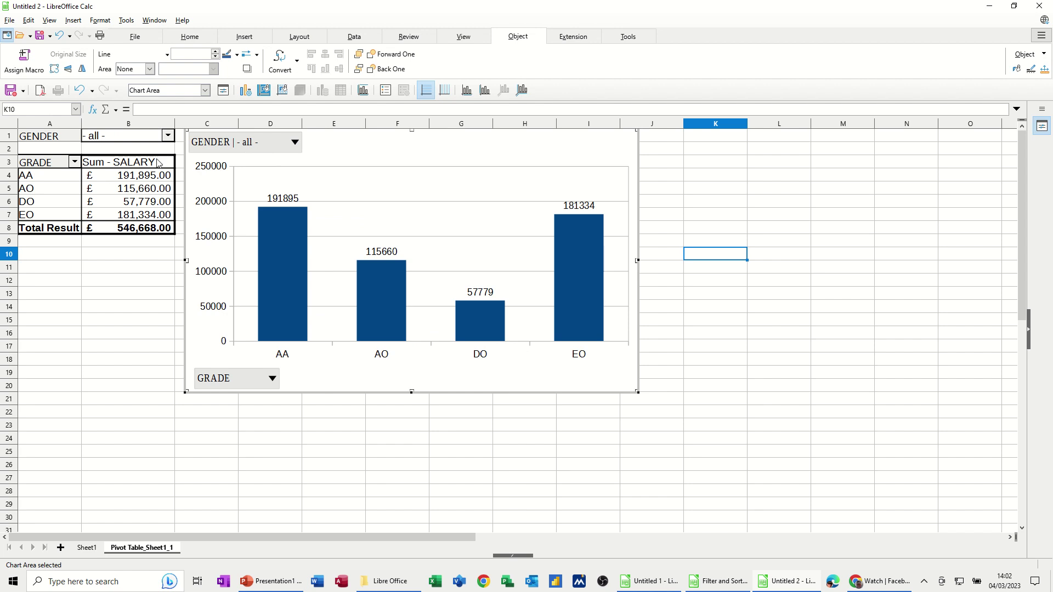
left_click(122, 178)
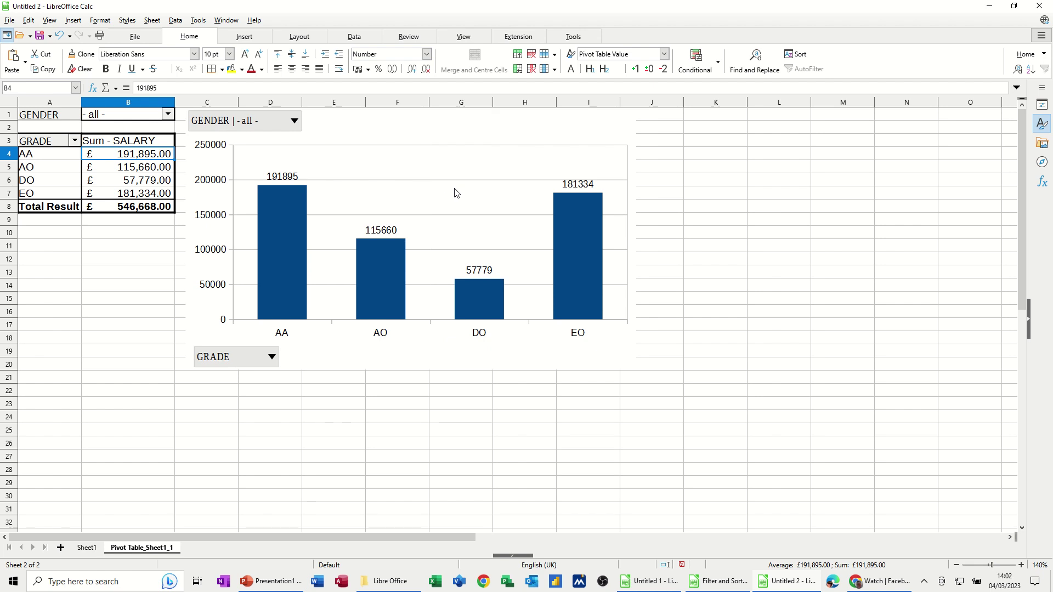
Change the pivot layout: drop GENDER, move GRADE to Filters, add SECTION as rows
key("Down")
key("Down")
key("Down")
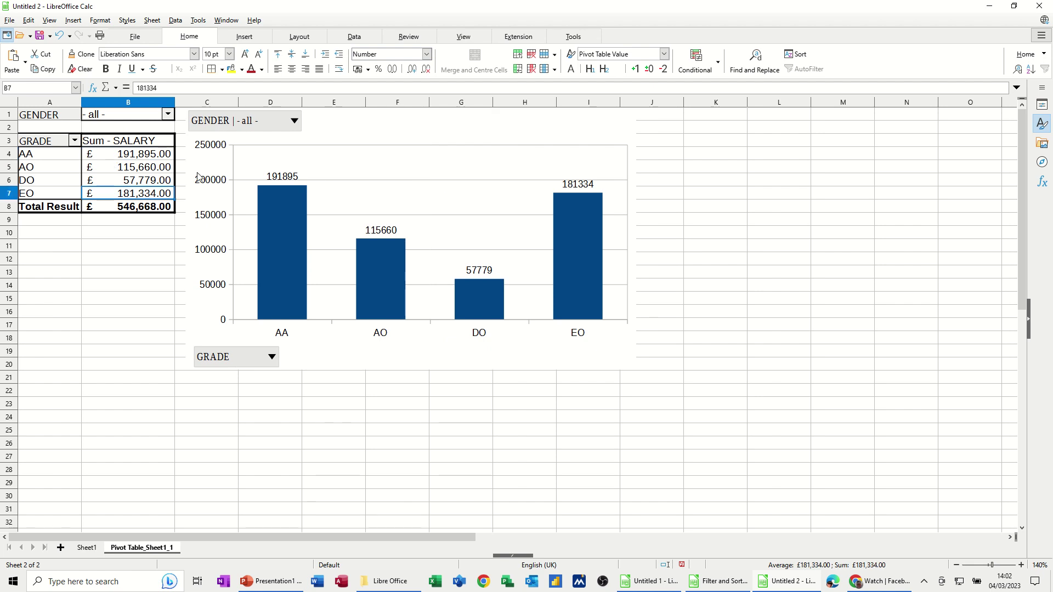
right_click(117, 170)
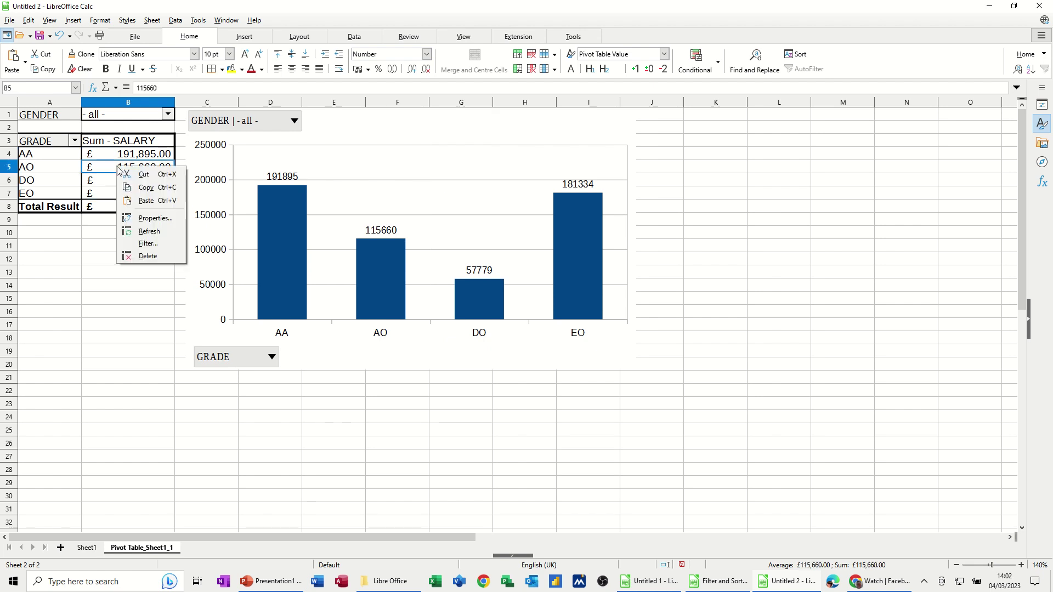
left_click(148, 219)
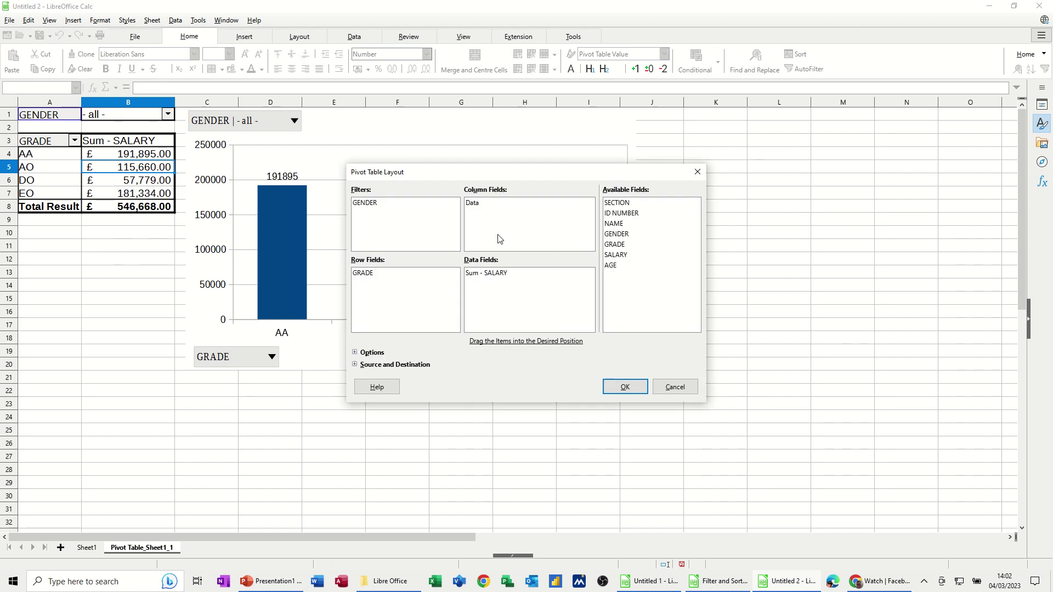
left_click_drag(376, 209, 629, 304)
left_click_drag(369, 277, 386, 222)
left_click_drag(619, 205, 429, 291)
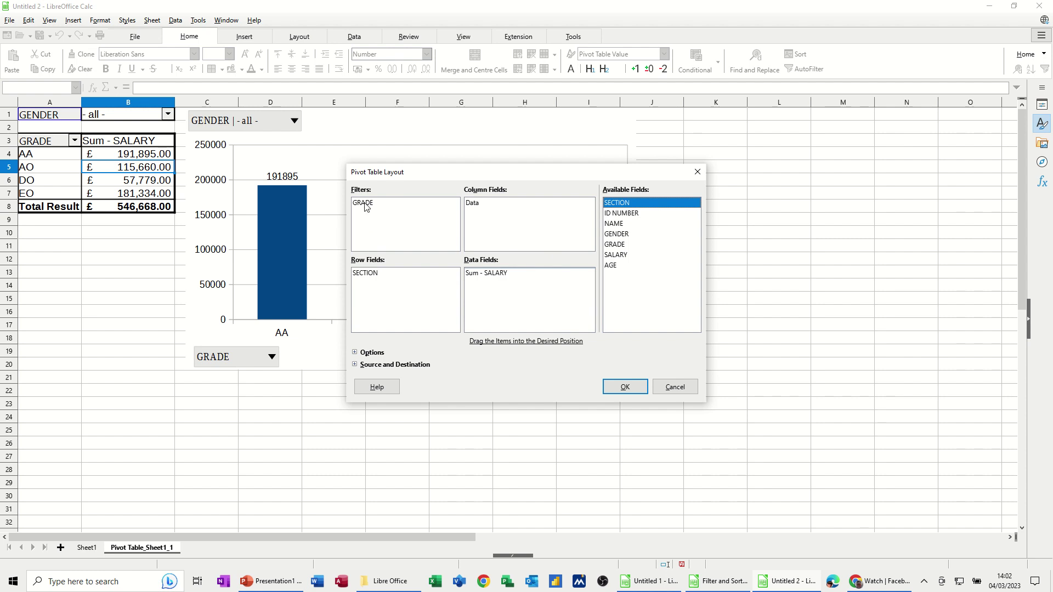
left_click(613, 388)
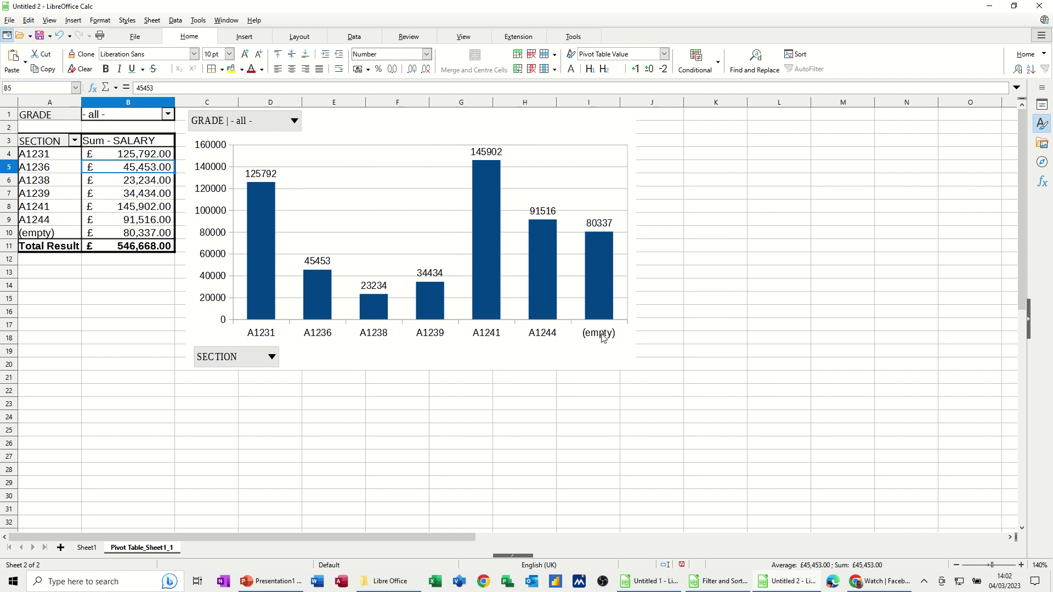
left_click(88, 547)
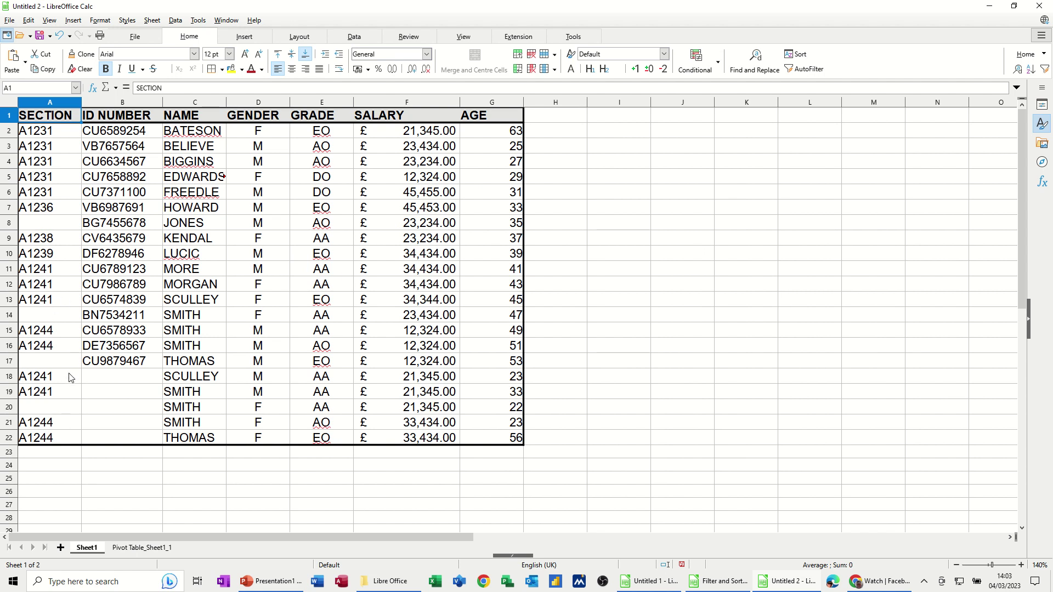
left_click(136, 549)
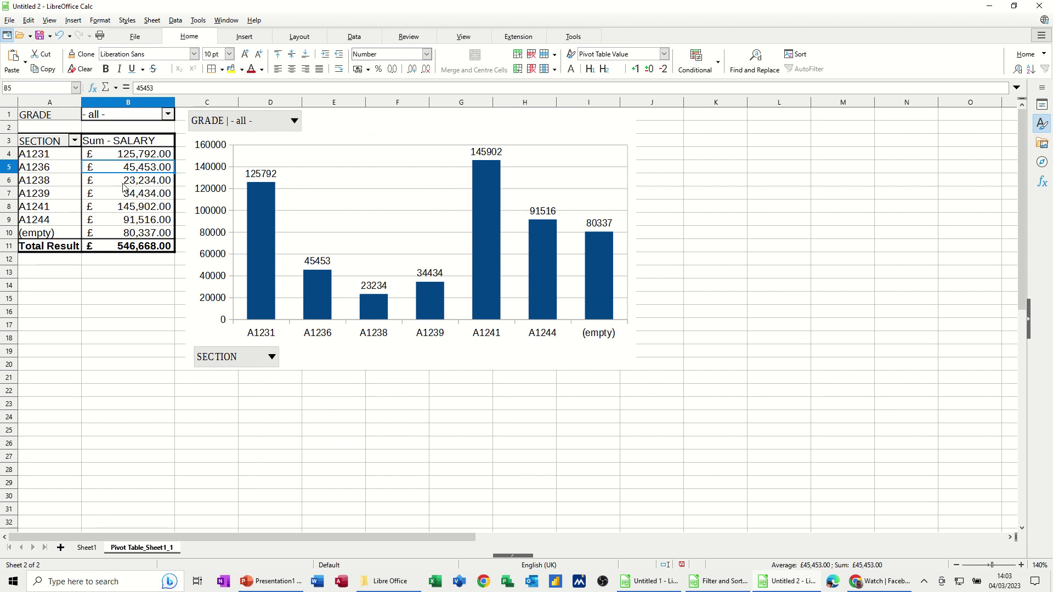
Exclude grades AA and AO in the GRADE filter, bringing the total to £239,113.00
left_click(167, 114)
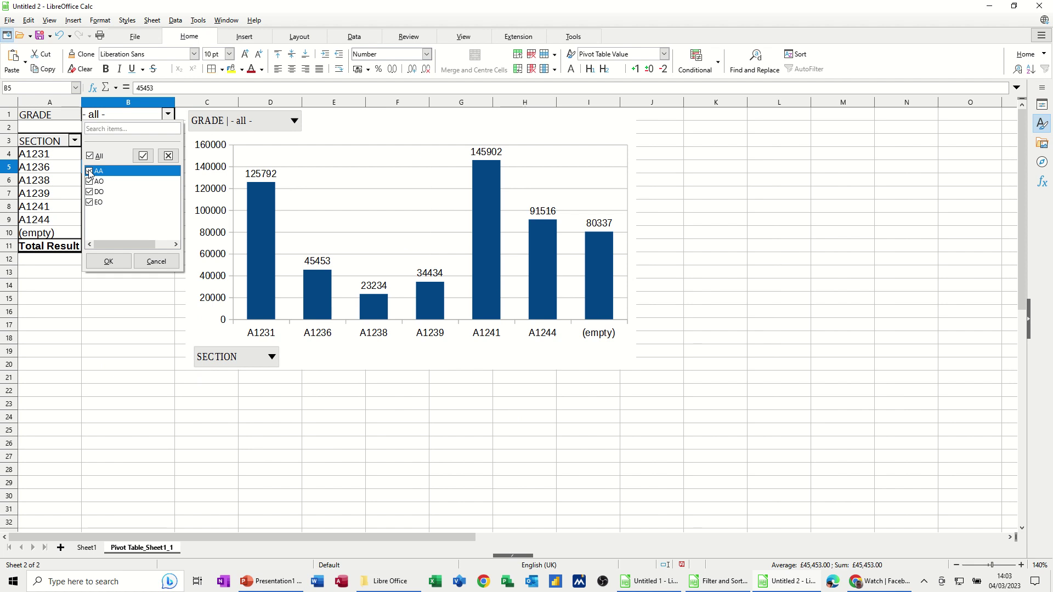
left_click(90, 181)
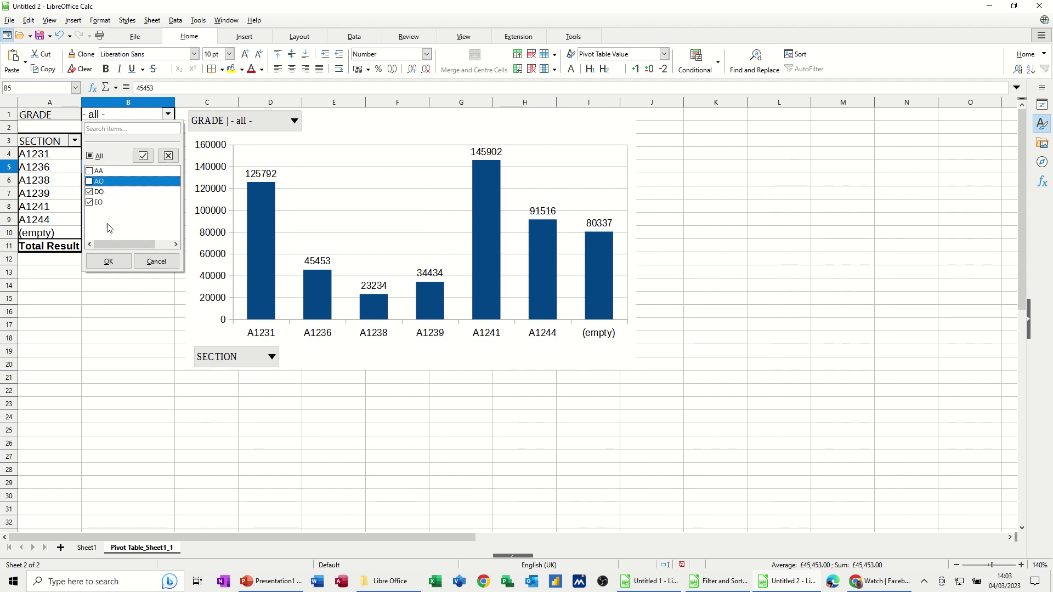
left_click(109, 263)
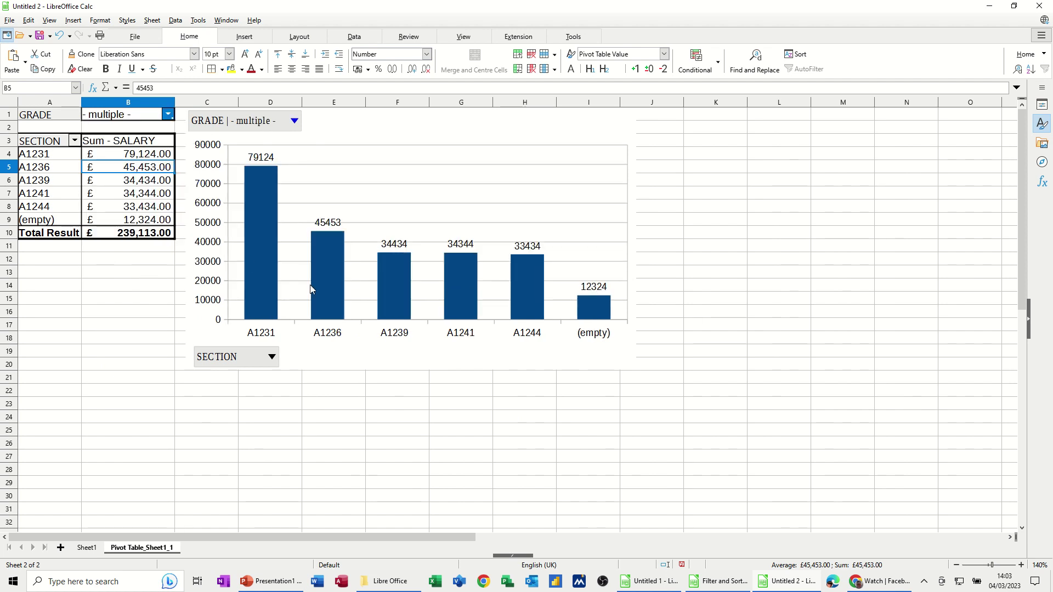